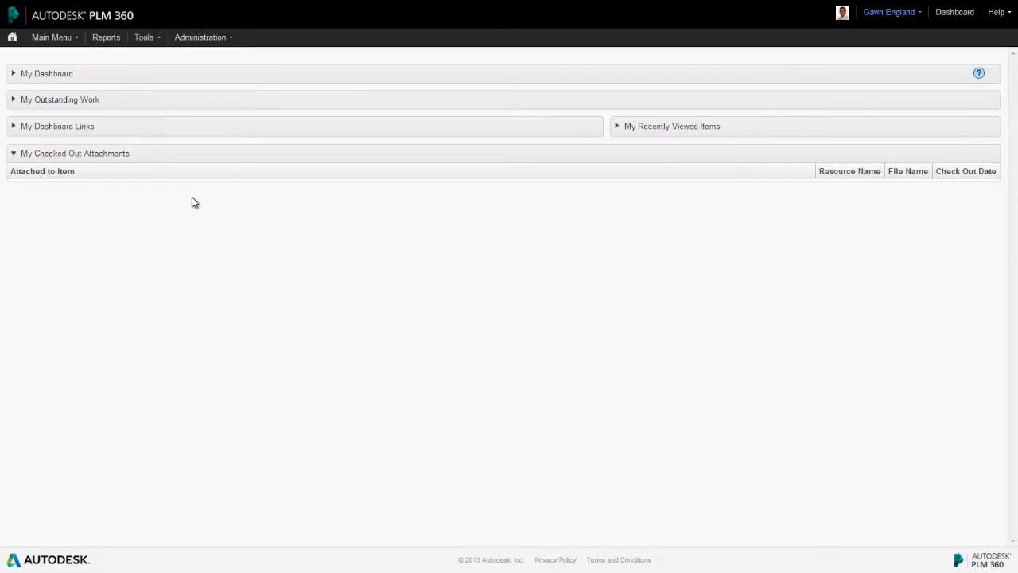
Review change order CO000007's workflow diagram in the Change Orders workspace, panning to its lower states
{"action": "left_click", "coordinate": [54, 38]}
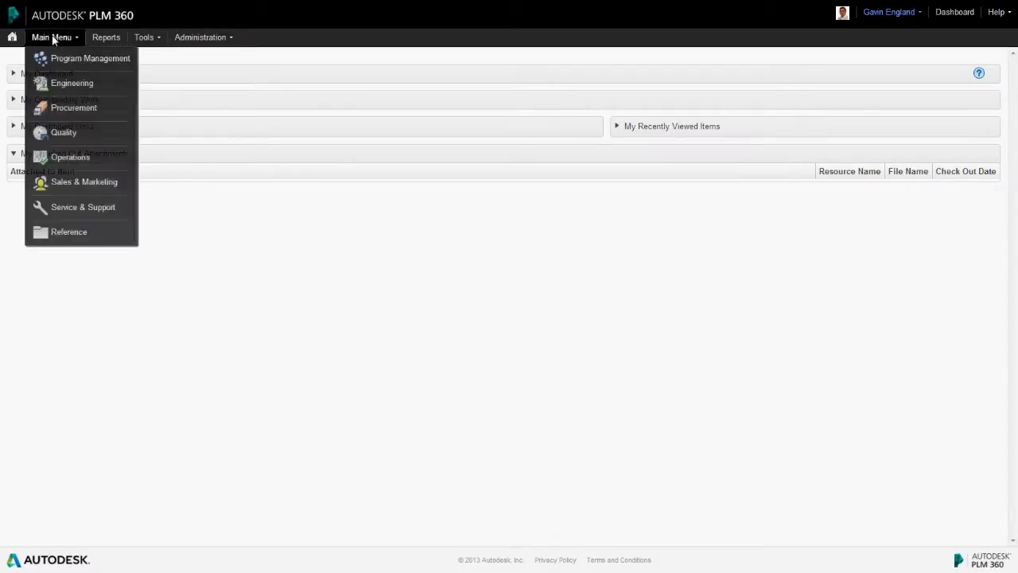
{"action": "mouse_move", "coordinate": [88, 83]}
{"action": "left_click", "coordinate": [155, 84]}
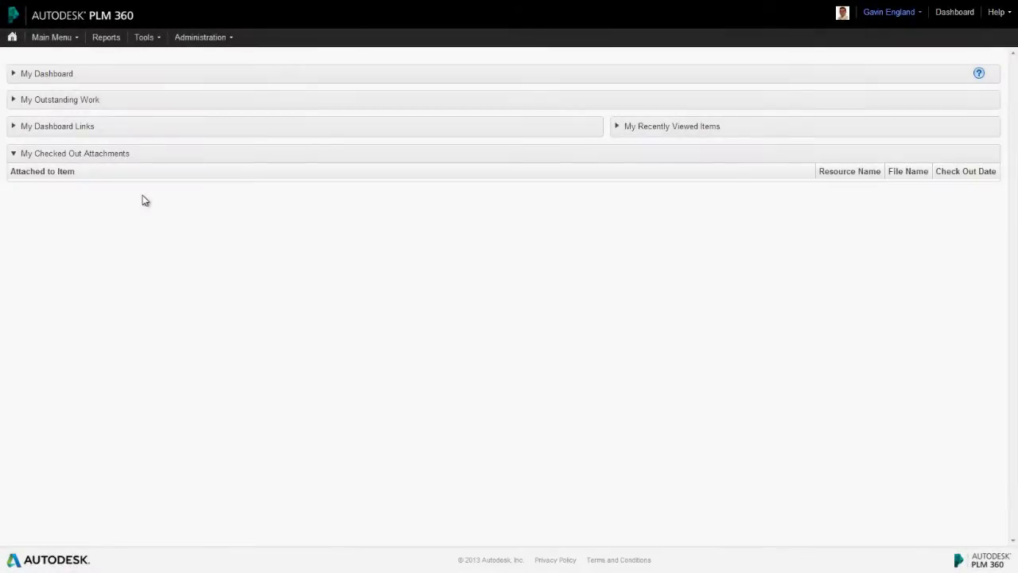
{"action": "left_click", "coordinate": [61, 40]}
{"action": "mouse_move", "coordinate": [63, 84]}
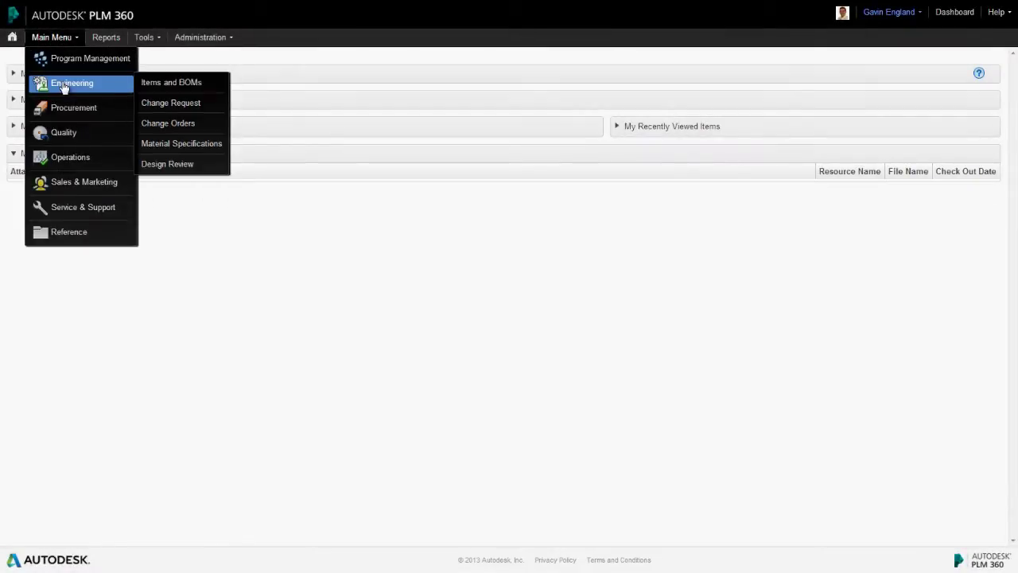
{"action": "left_click", "coordinate": [165, 124]}
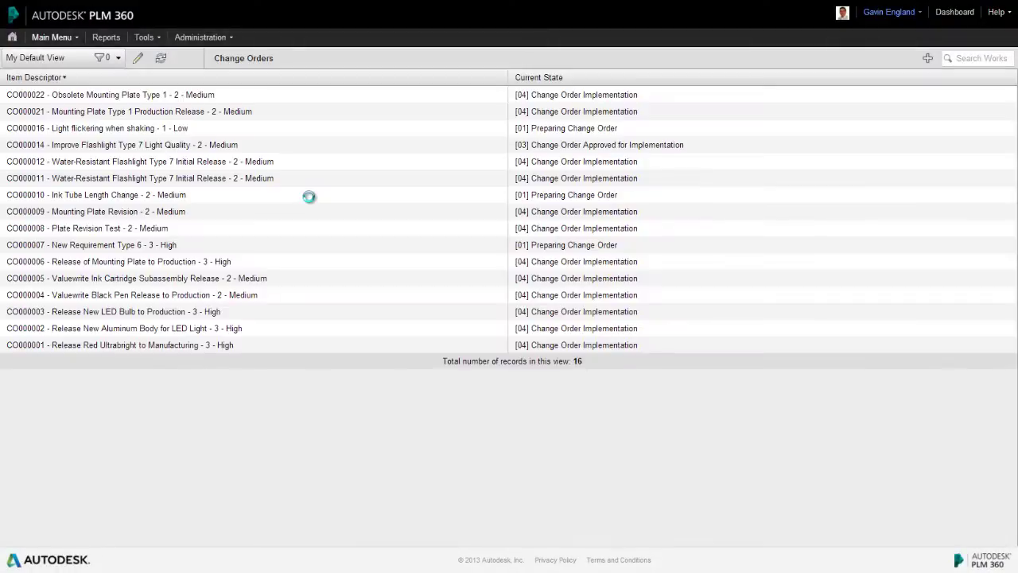
{"action": "left_click", "coordinate": [134, 244]}
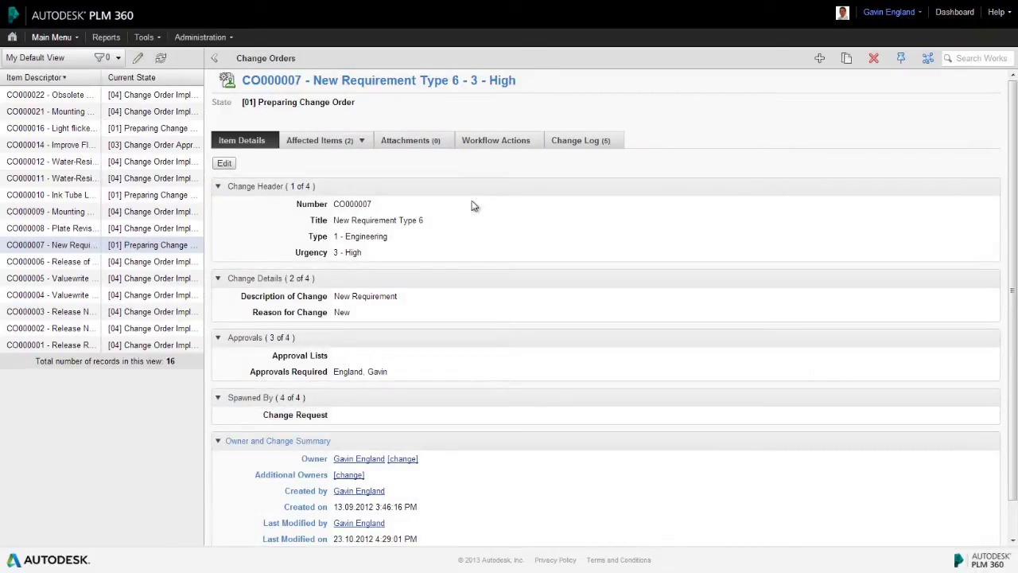
{"action": "left_click", "coordinate": [493, 142]}
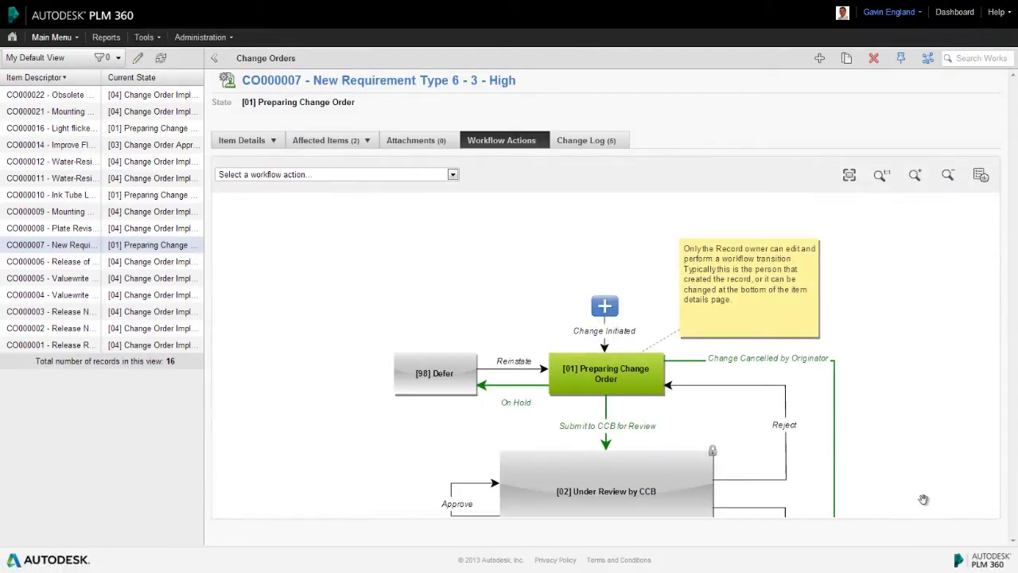
{"action": "left_click_drag", "start_coordinate": [923, 509], "coordinate": [886, 253]}
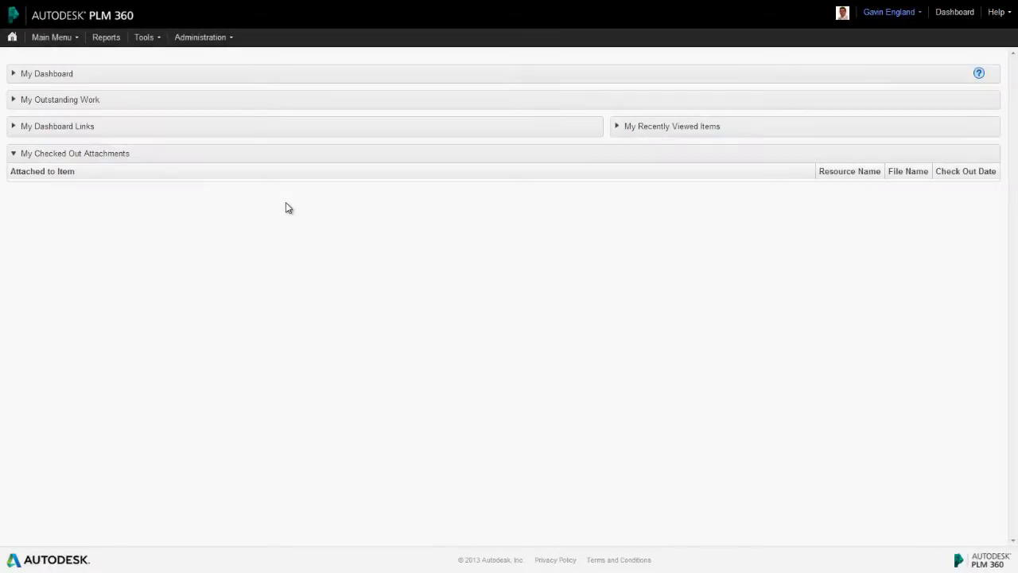
Open the Lifecycle Editor from Administration > System Configuration
{"action": "left_click", "coordinate": [194, 37]}
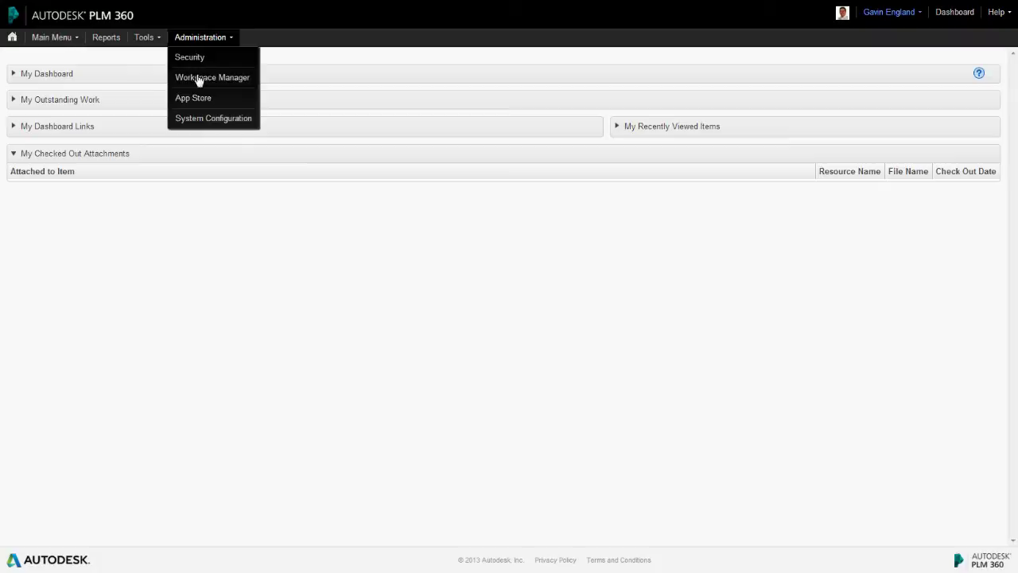
{"action": "mouse_move", "coordinate": [200, 119]}
{"action": "left_click", "coordinate": [316, 141]}
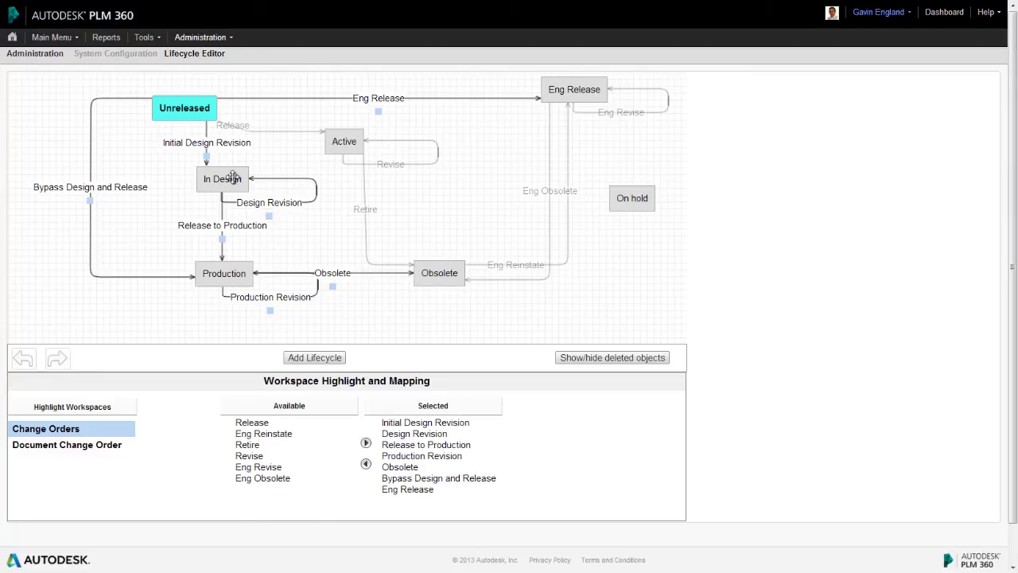
Show the lifecycle transitions mapped to Document Change Order
{"action": "left_click", "coordinate": [89, 447]}
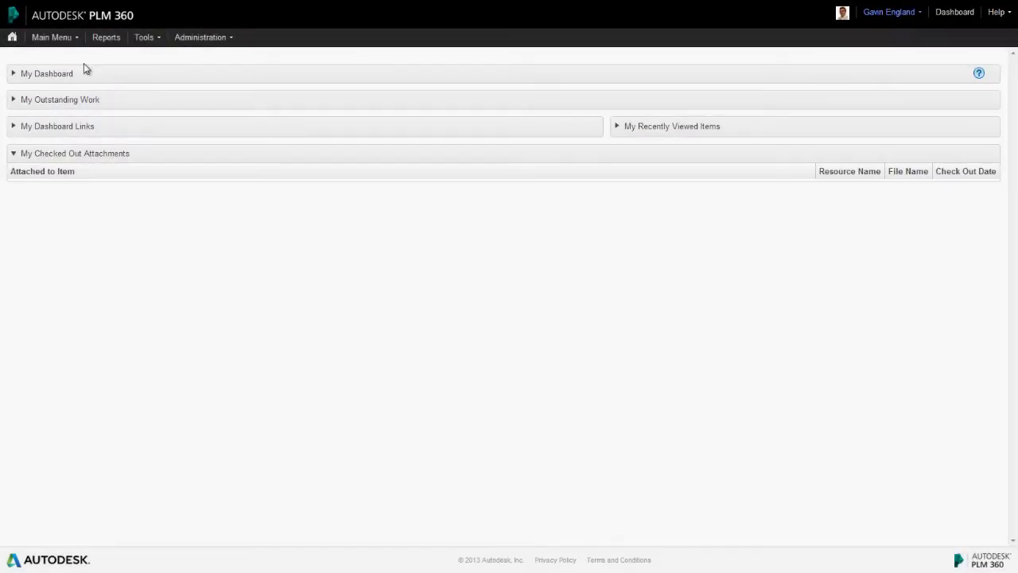
{"action": "left_click", "coordinate": [46, 36]}
{"action": "mouse_move", "coordinate": [41, 83]}
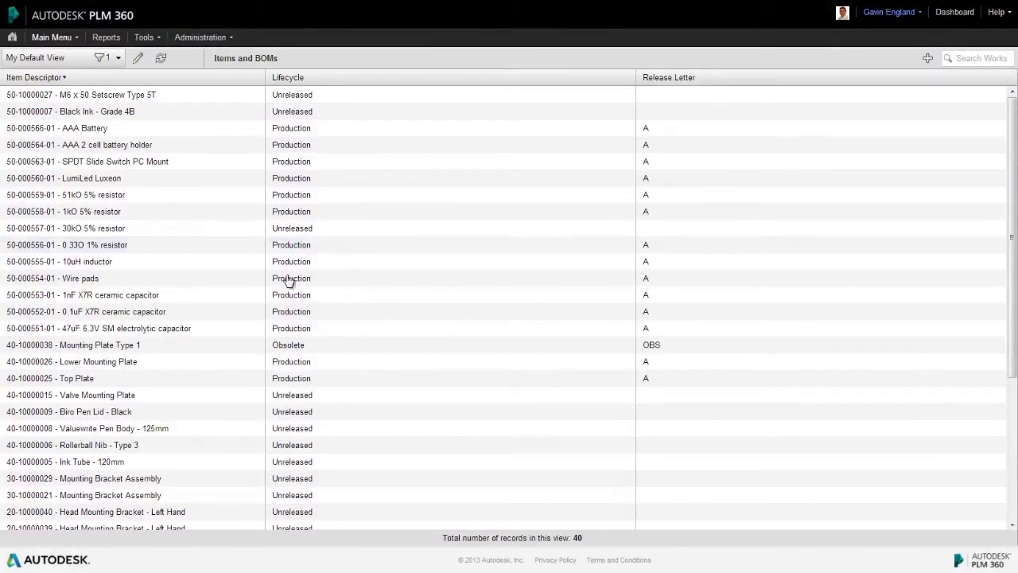
{"action": "left_click", "coordinate": [125, 513]}
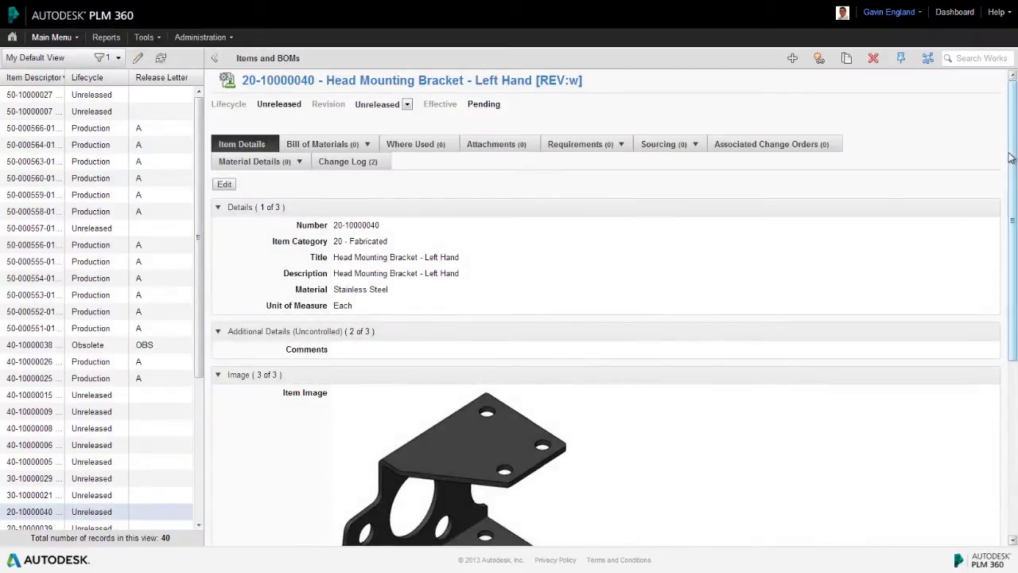
{"action": "left_click_drag", "start_coordinate": [1012, 157], "coordinate": [1008, 103]}
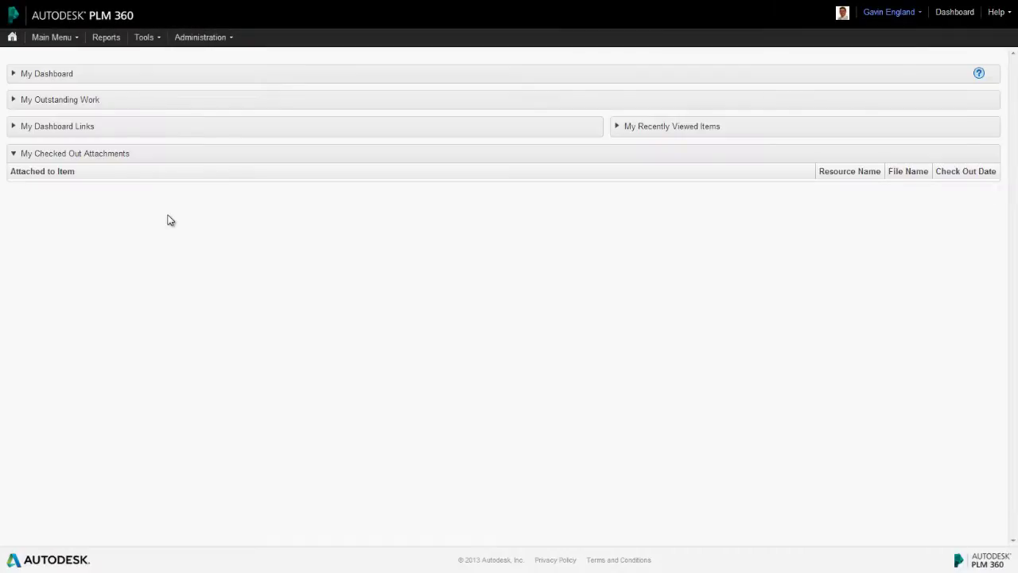
Start a change order titled 'Initial Release of Head Mounting Bracket to Design', type 1 - Engineering, urgency 2 - Medium
{"action": "left_click", "coordinate": [52, 37]}
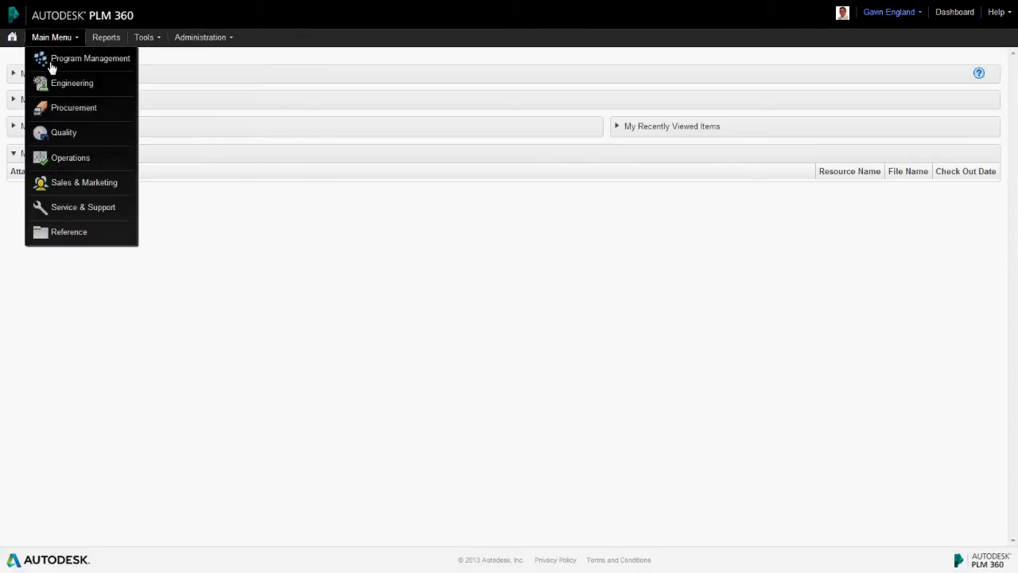
{"action": "mouse_move", "coordinate": [51, 87]}
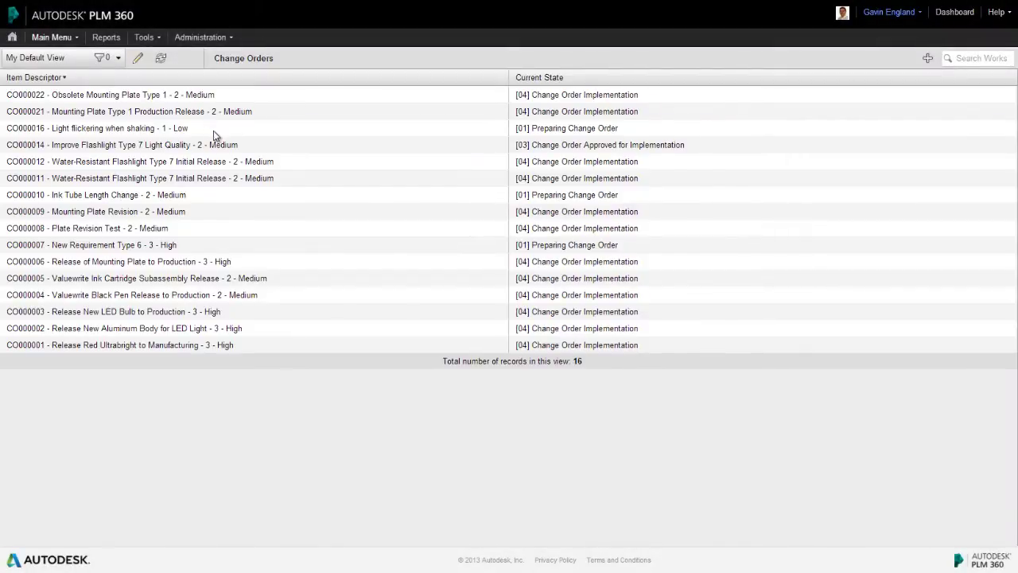
{"action": "left_click", "coordinate": [928, 60]}
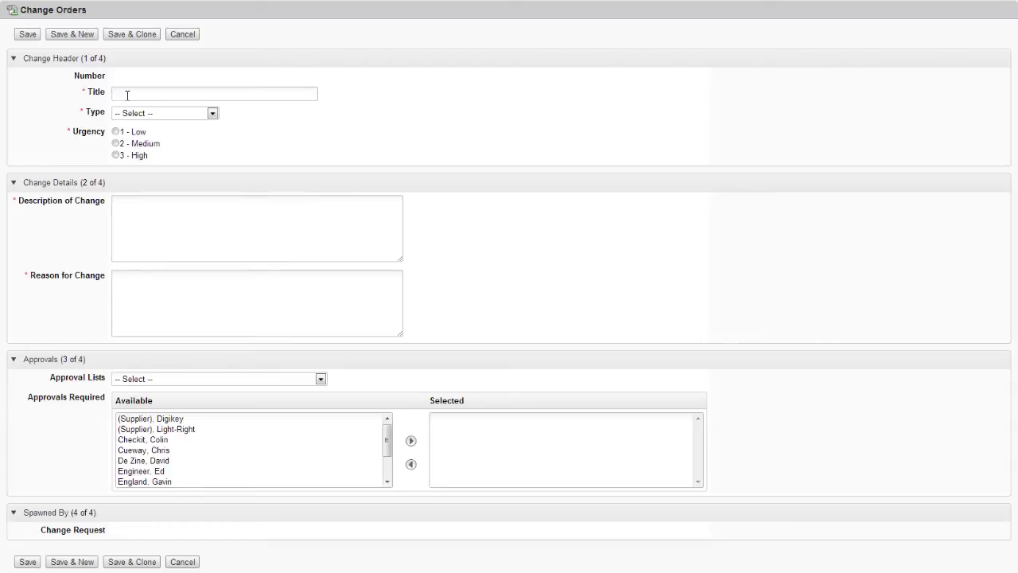
{"action": "left_click", "coordinate": [127, 95]}
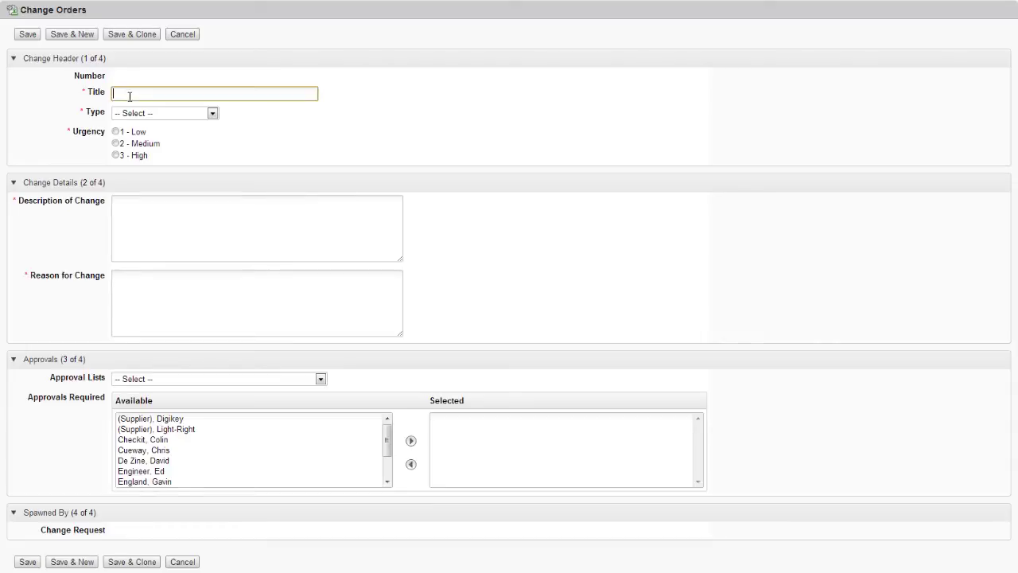
{"action": "type", "text": "Initial Release of Head Mounting Bracket to Design"}
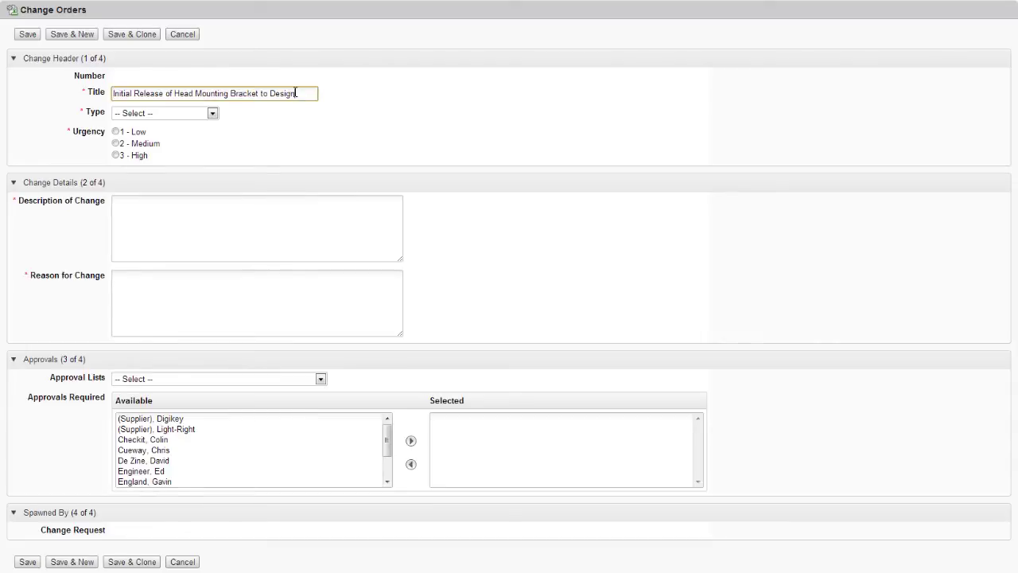
{"action": "left_click", "coordinate": [213, 113]}
{"action": "left_click", "coordinate": [148, 135]}
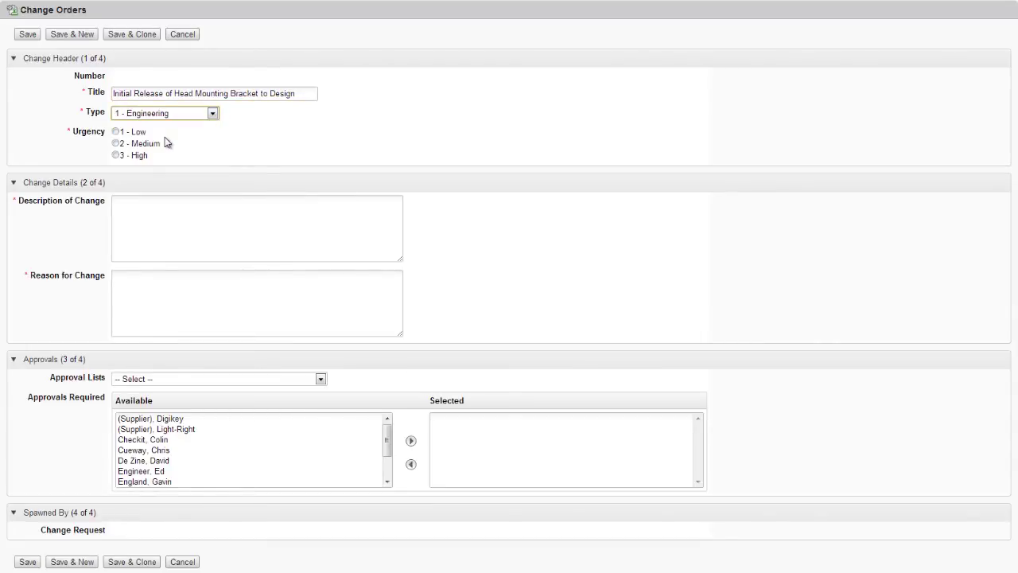
{"action": "left_click", "coordinate": [116, 143]}
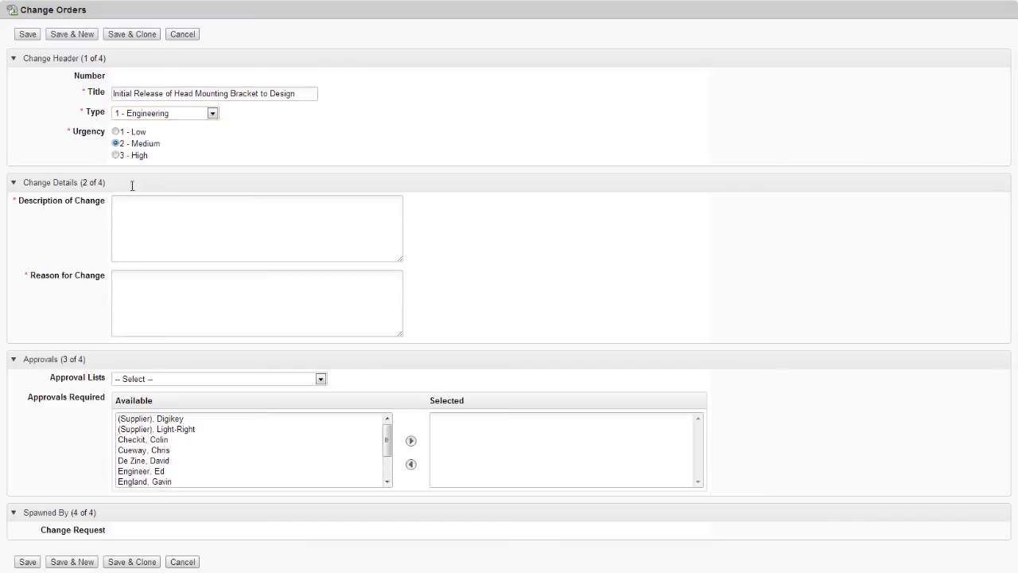
Describe the change as 'Initial design release', fill in the reason, add the required approver, and save
{"action": "left_click", "coordinate": [137, 210]}
{"action": "type", "text": "Initial design release"}
{"action": "left_click", "coordinate": [241, 277]}
{"action": "type", "text": "Initial design release"}
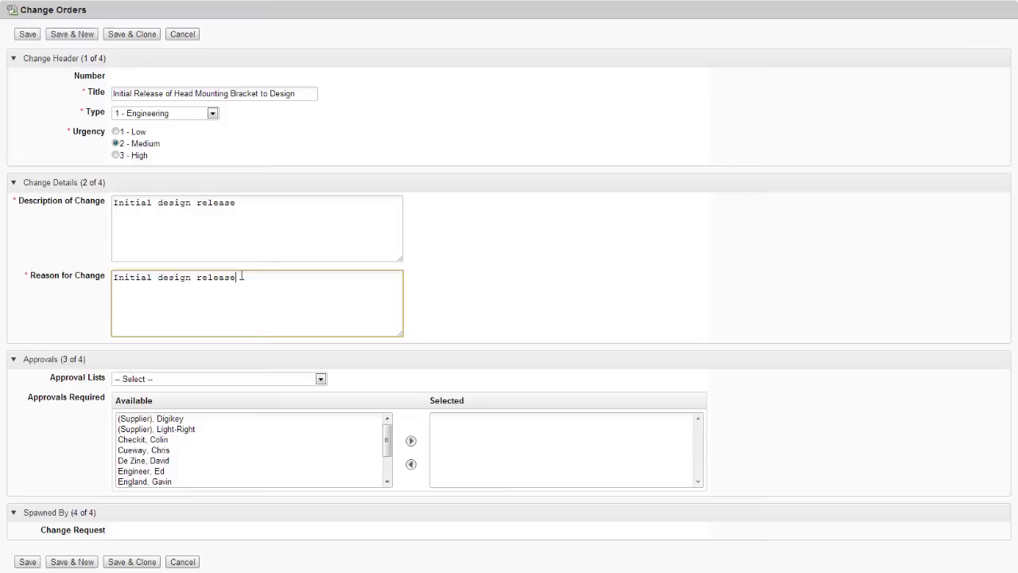
{"action": "mouse_move", "coordinate": [388, 435]}
{"action": "left_mouse_down"}
{"action": "mouse_move", "coordinate": [386, 461]}
{"action": "mouse_move", "coordinate": [395, 432]}
{"action": "left_mouse_up"}
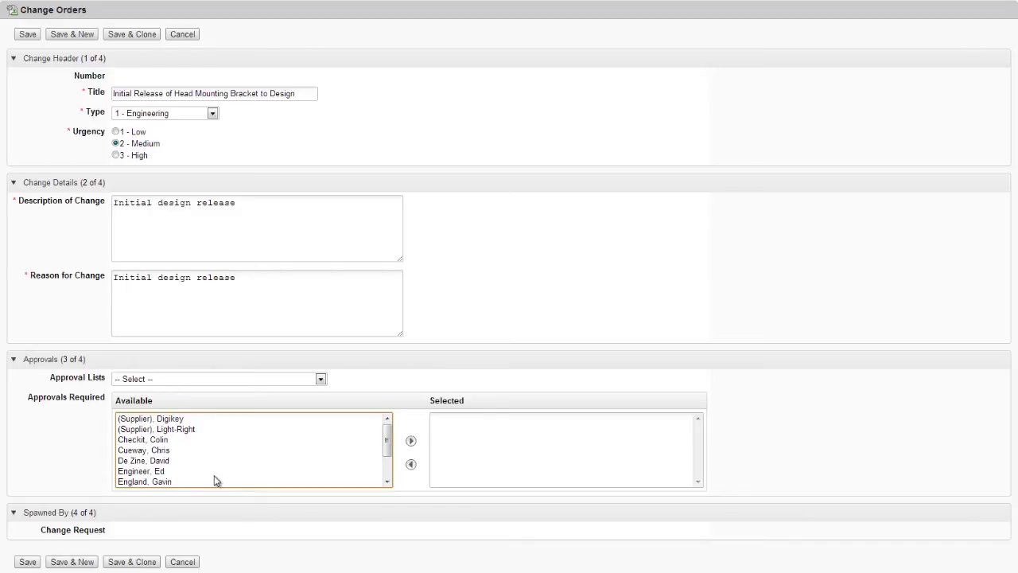
{"action": "left_click", "coordinate": [149, 482]}
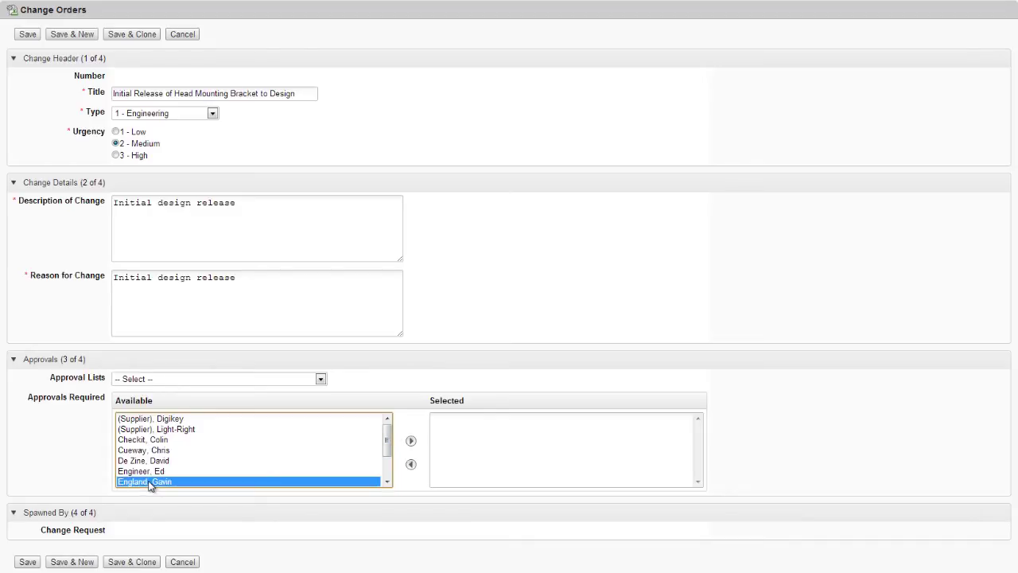
{"action": "left_click", "coordinate": [410, 441]}
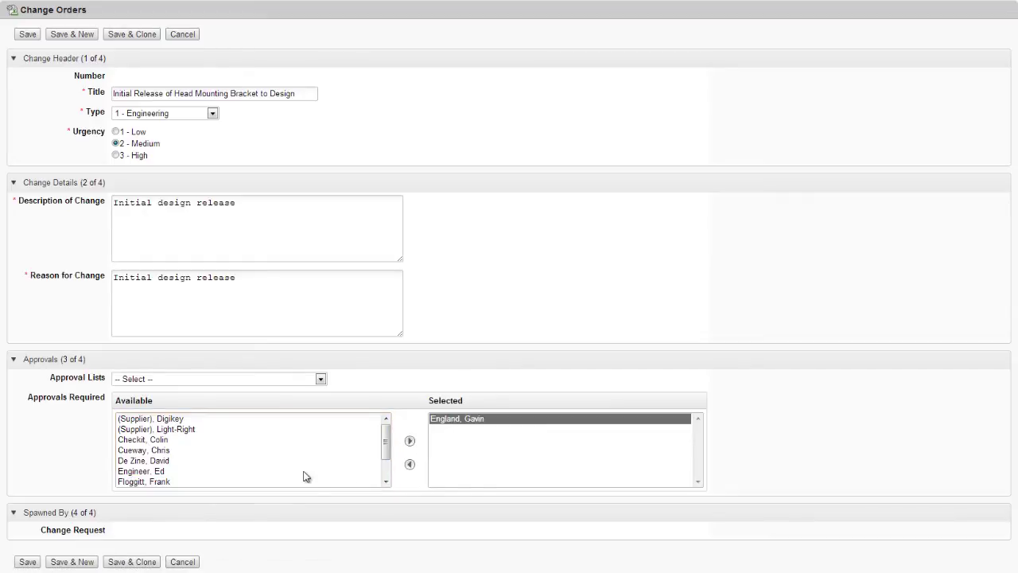
{"action": "left_click", "coordinate": [24, 563]}
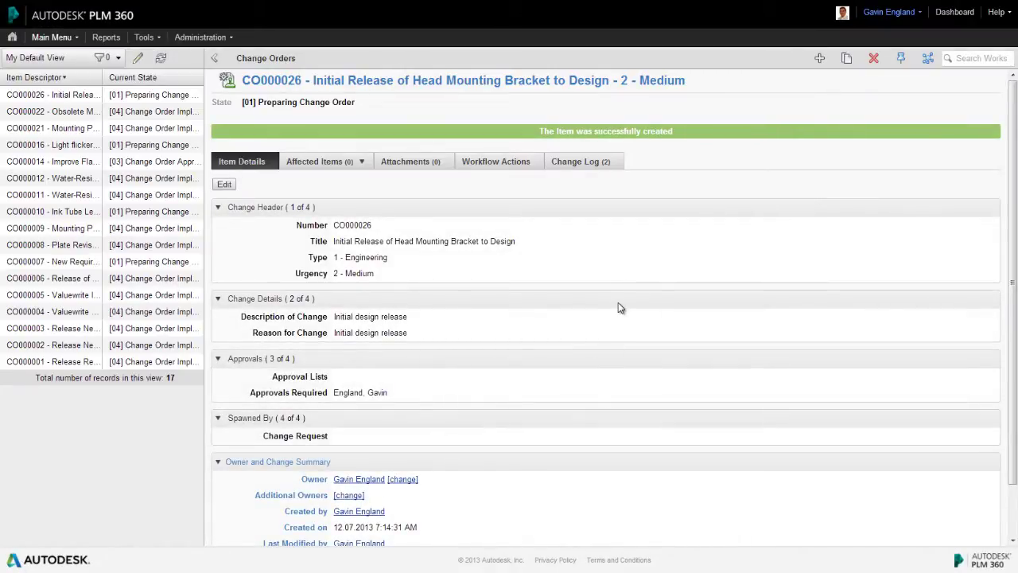
{"action": "left_click", "coordinate": [334, 162]}
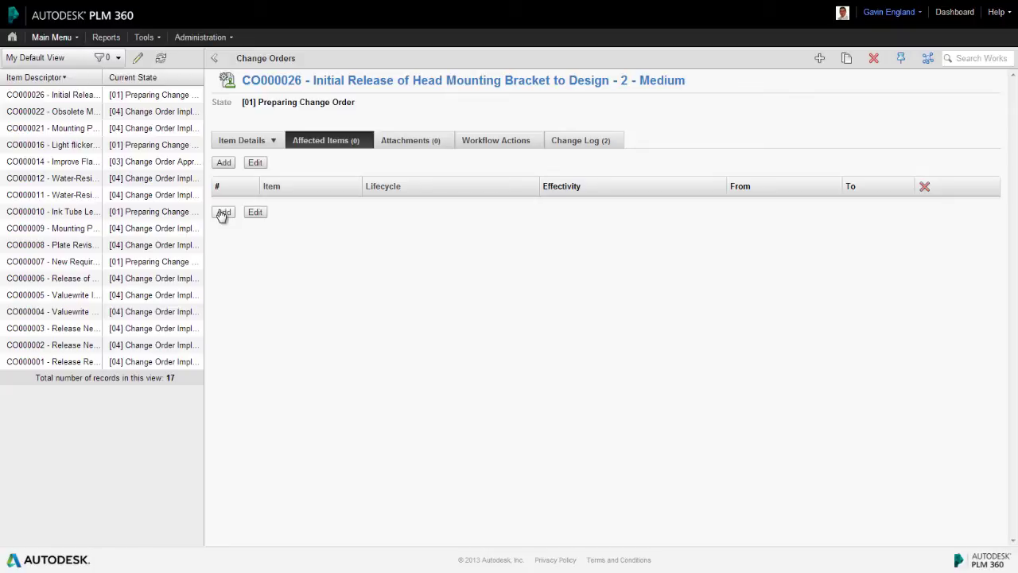
{"action": "left_click", "coordinate": [224, 212]}
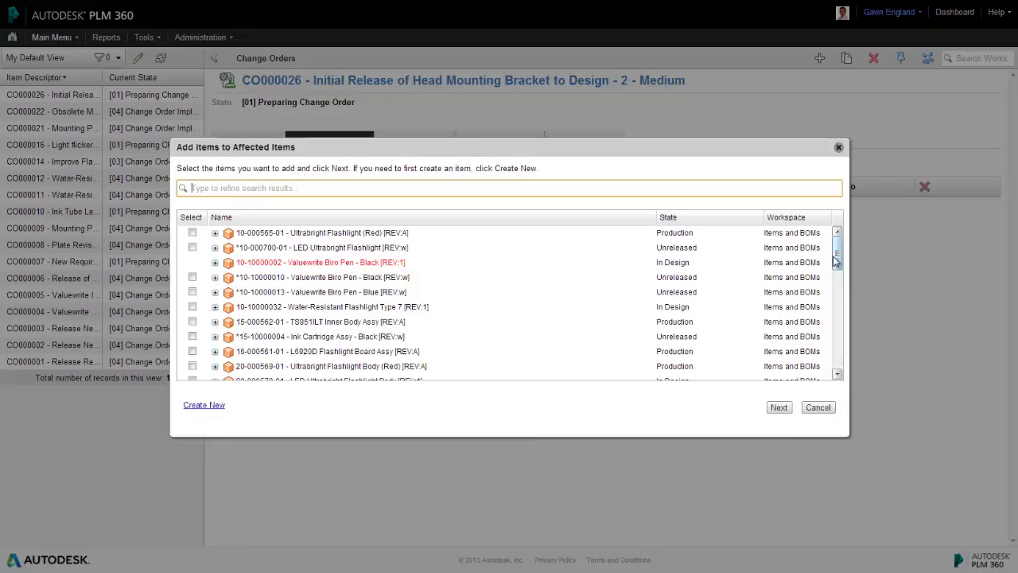
{"action": "left_click_drag", "start_coordinate": [837, 255], "coordinate": [840, 291]}
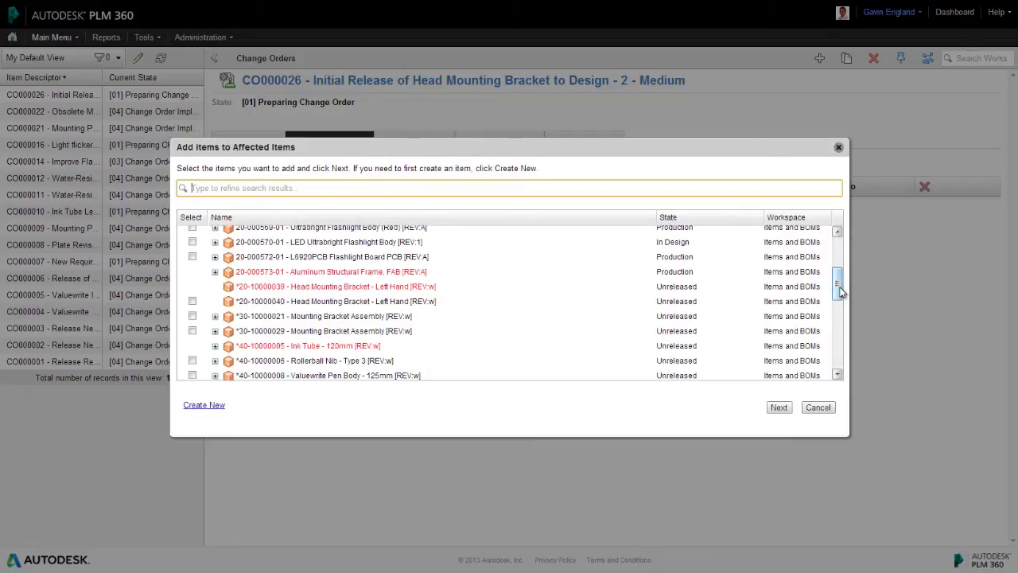
{"action": "left_click", "coordinate": [192, 302]}
{"action": "left_click", "coordinate": [192, 302]}
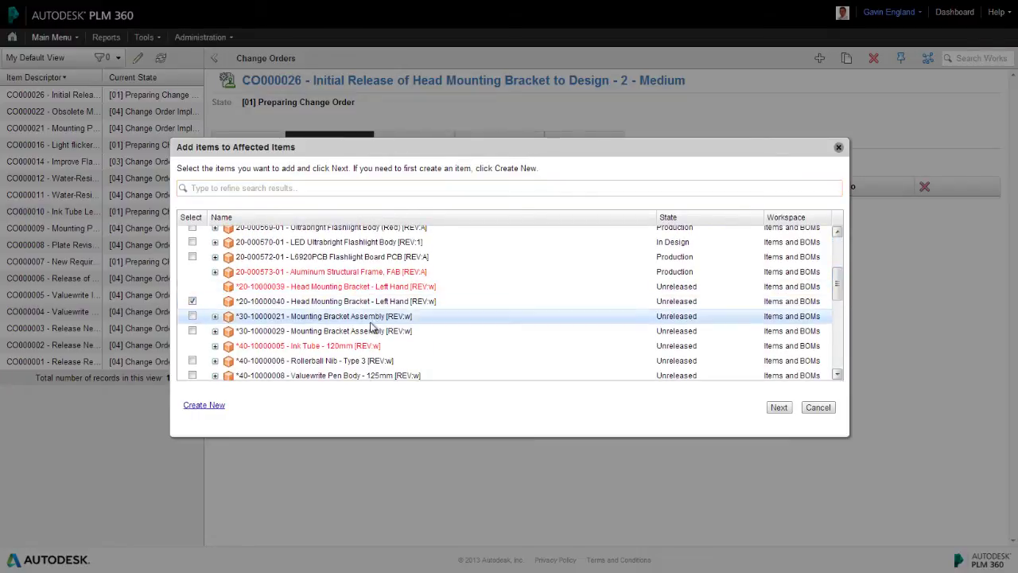
{"action": "left_click", "coordinate": [777, 408]}
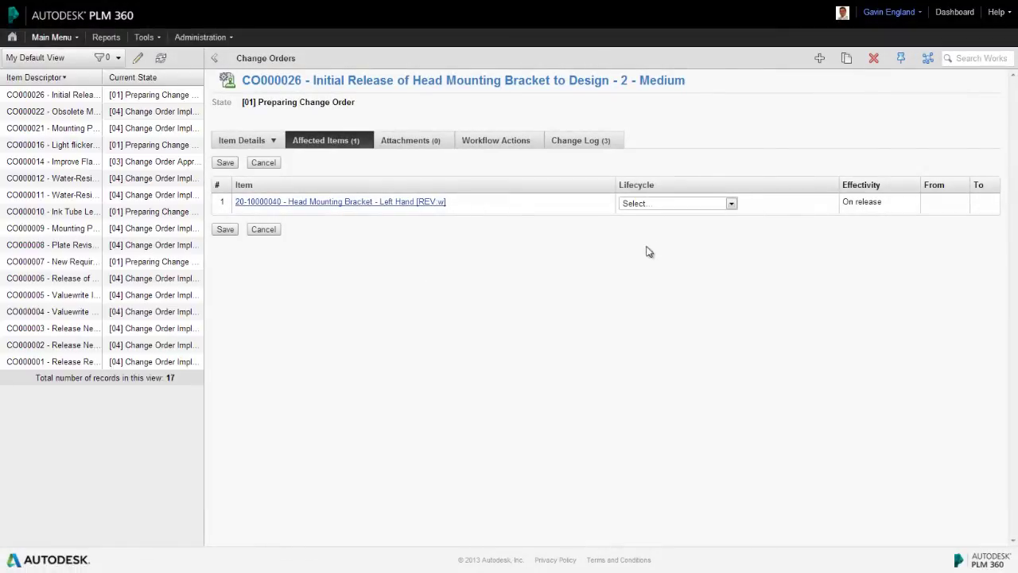
Set the bracket's affected-item lifecycle to Initial Design Revision
{"action": "left_click", "coordinate": [731, 203]}
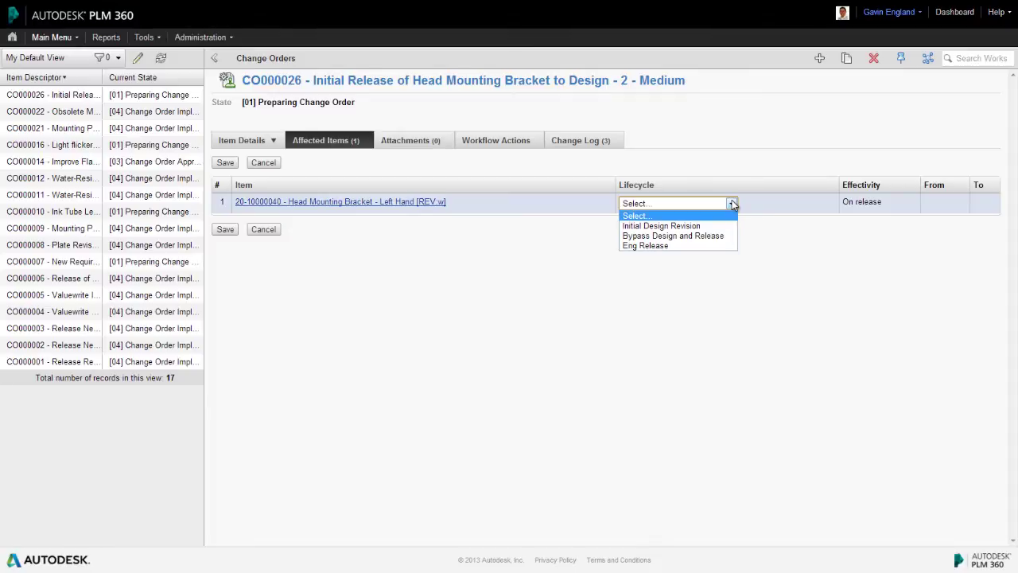
{"action": "left_click", "coordinate": [694, 227]}
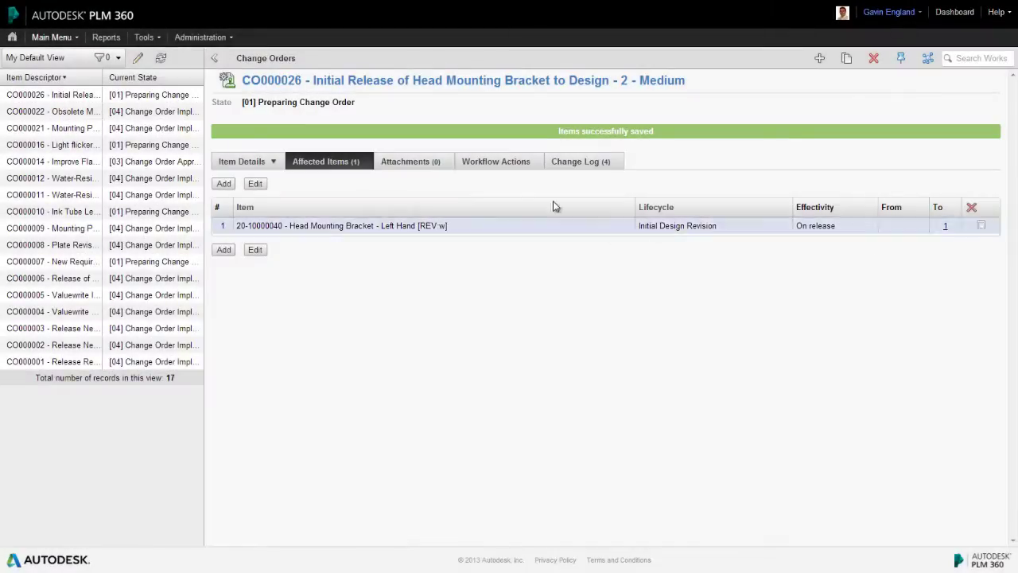
Run the Submit to CCB for Review transition on CO000026 and save the step
{"action": "left_click", "coordinate": [507, 165]}
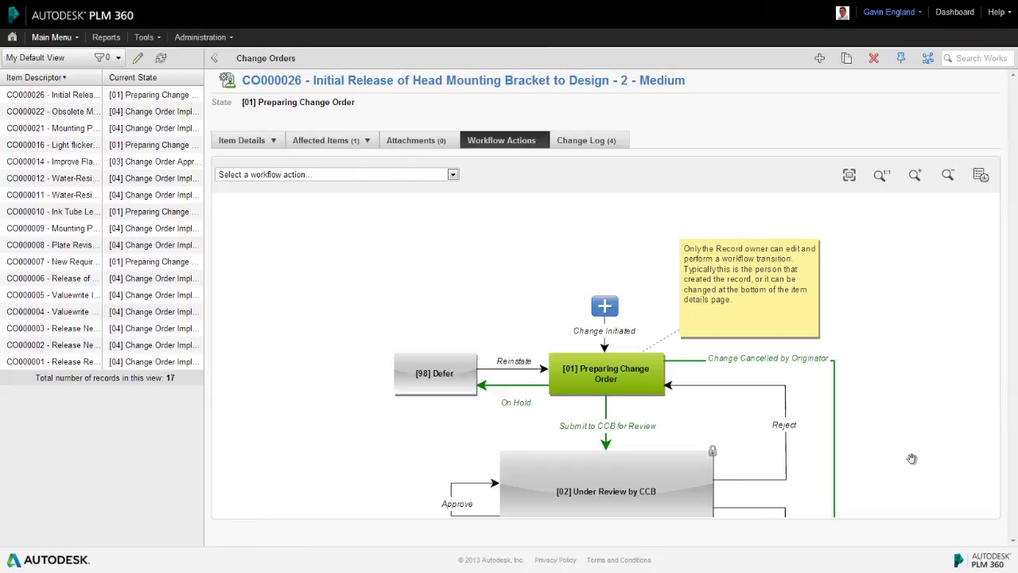
{"action": "left_click_drag", "start_coordinate": [912, 458], "coordinate": [899, 227]}
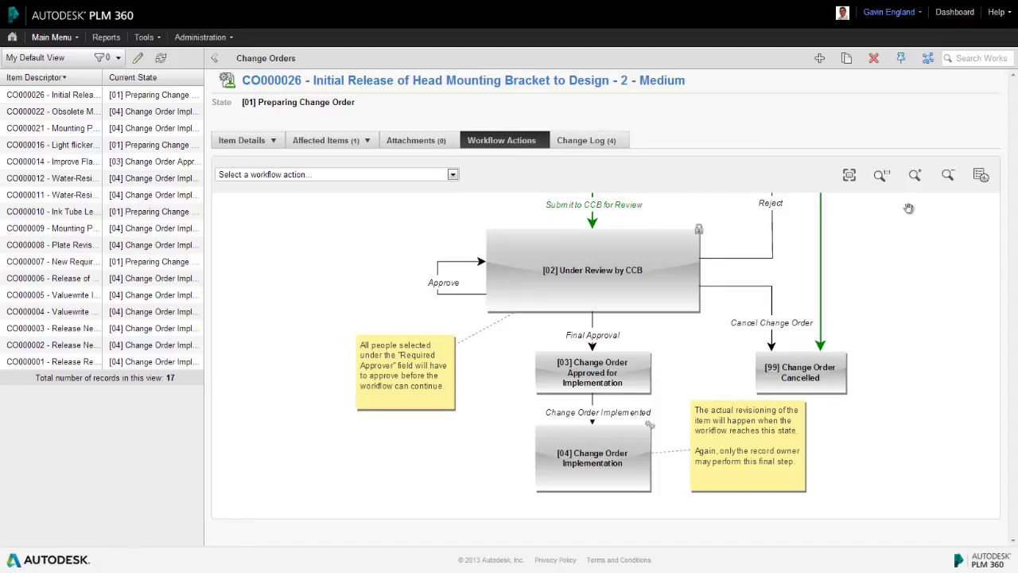
{"action": "left_click_drag", "start_coordinate": [910, 209], "coordinate": [910, 333]}
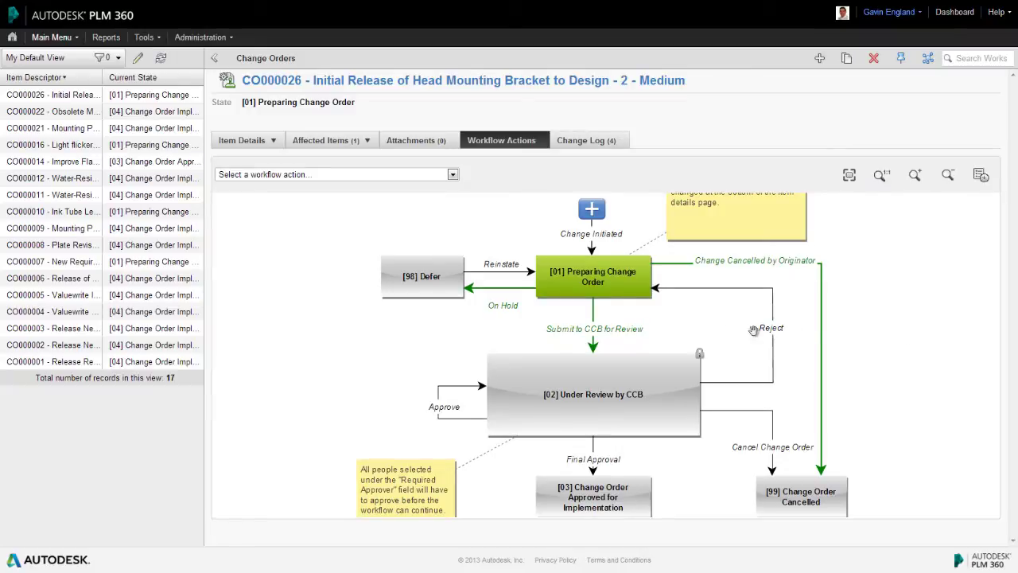
{"action": "left_click", "coordinate": [606, 334]}
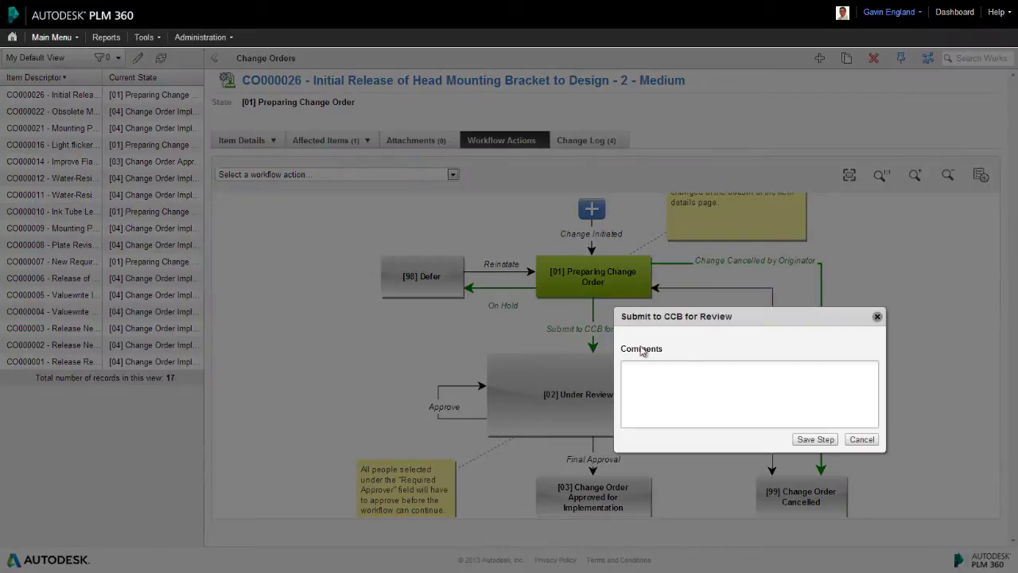
{"action": "left_click", "coordinate": [816, 441]}
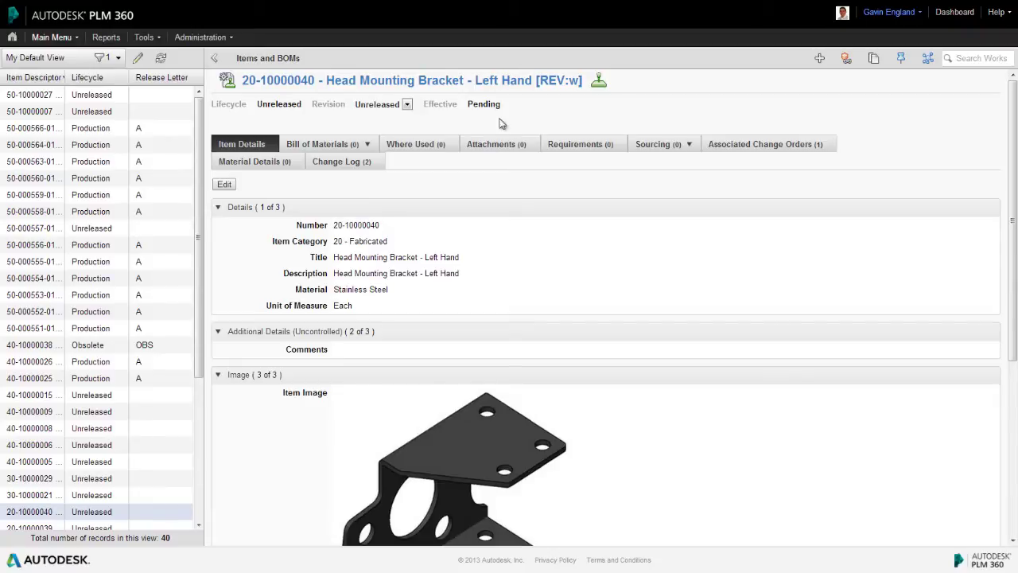
{"action": "left_click", "coordinate": [750, 144]}
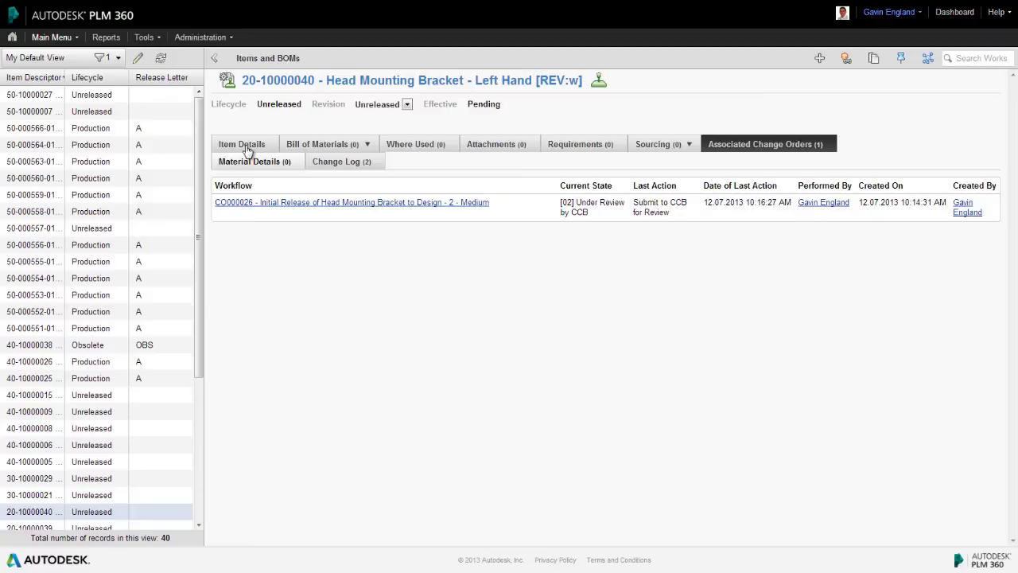
{"action": "left_click", "coordinate": [247, 146]}
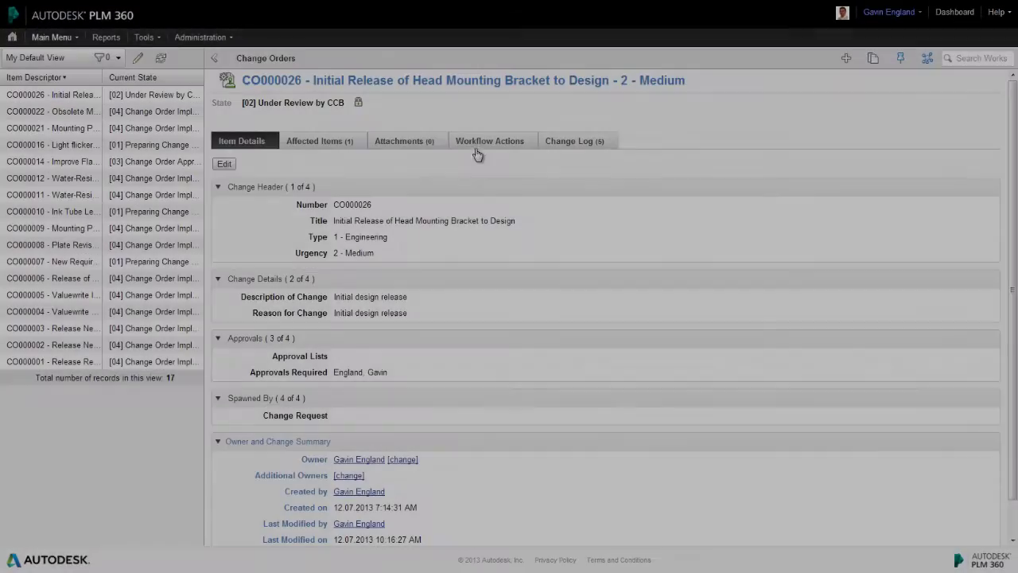
Give CO000026 final approval, then select the Change Order Implemented transition
{"action": "left_click", "coordinate": [483, 141]}
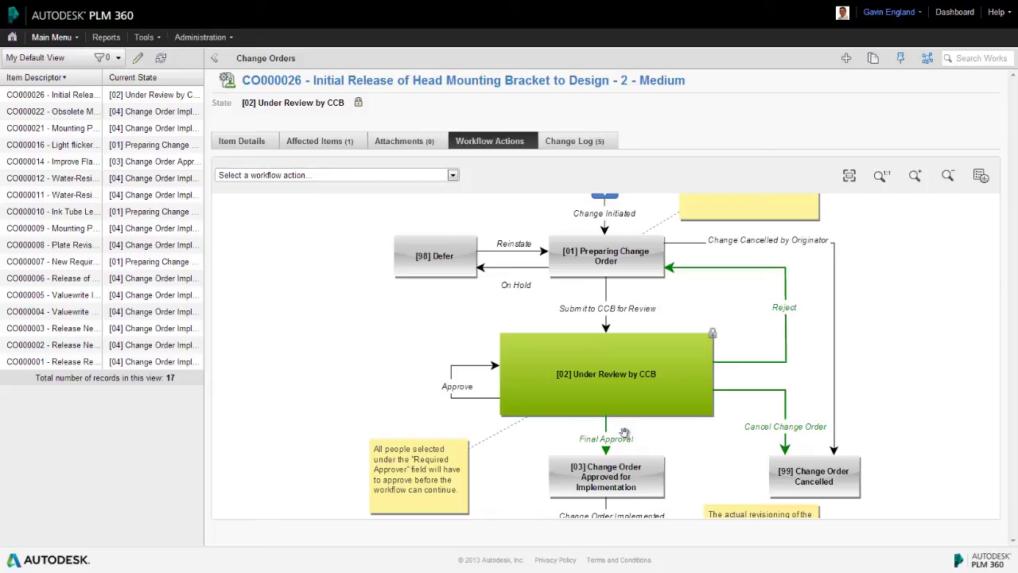
{"action": "left_click", "coordinate": [624, 437]}
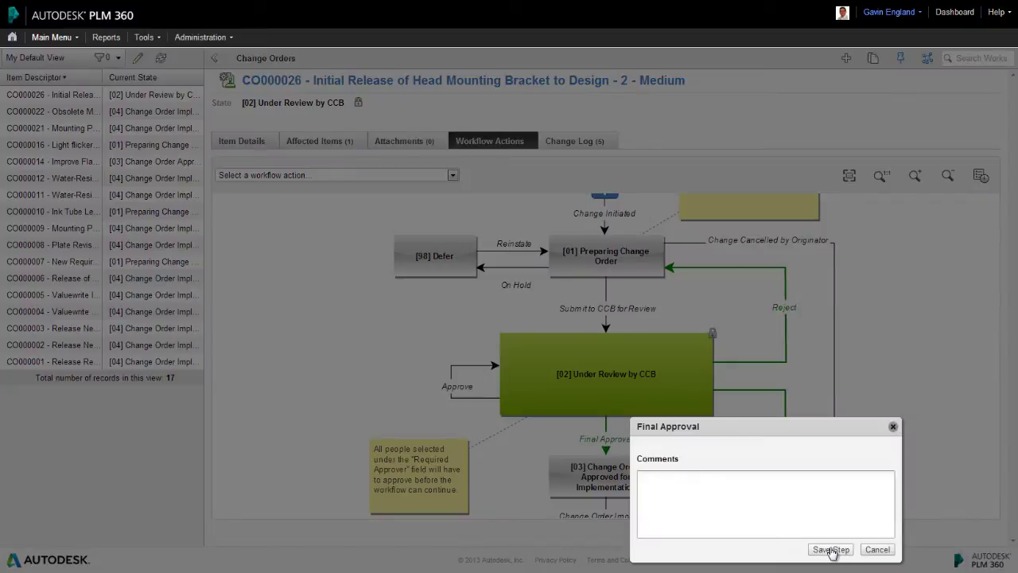
{"action": "left_click", "coordinate": [831, 549]}
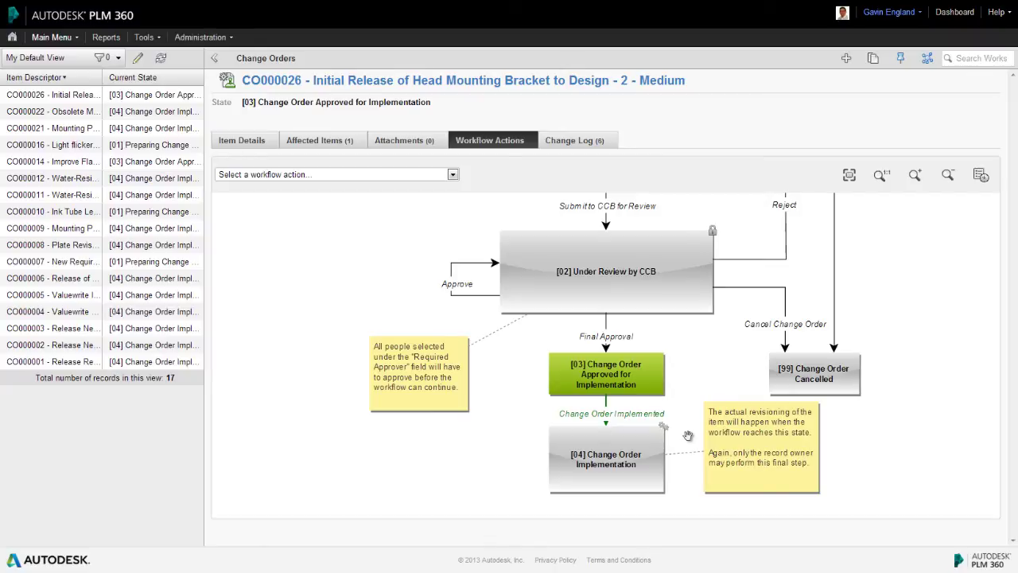
{"action": "left_click", "coordinate": [629, 418]}
Save the Change Order Implemented step for CO000026
{"action": "left_click", "coordinate": [838, 525]}
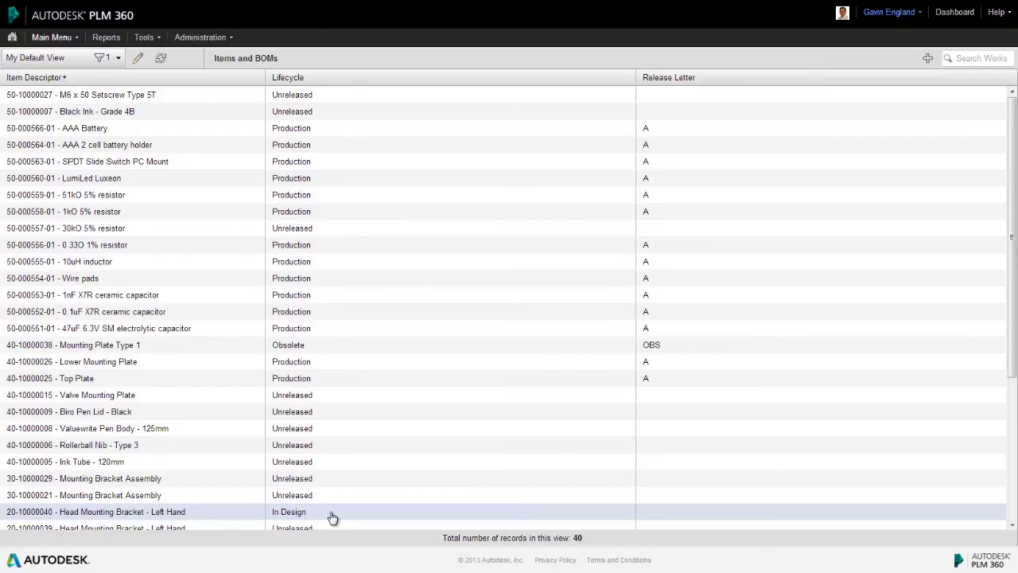
{"action": "left_click", "coordinate": [224, 511]}
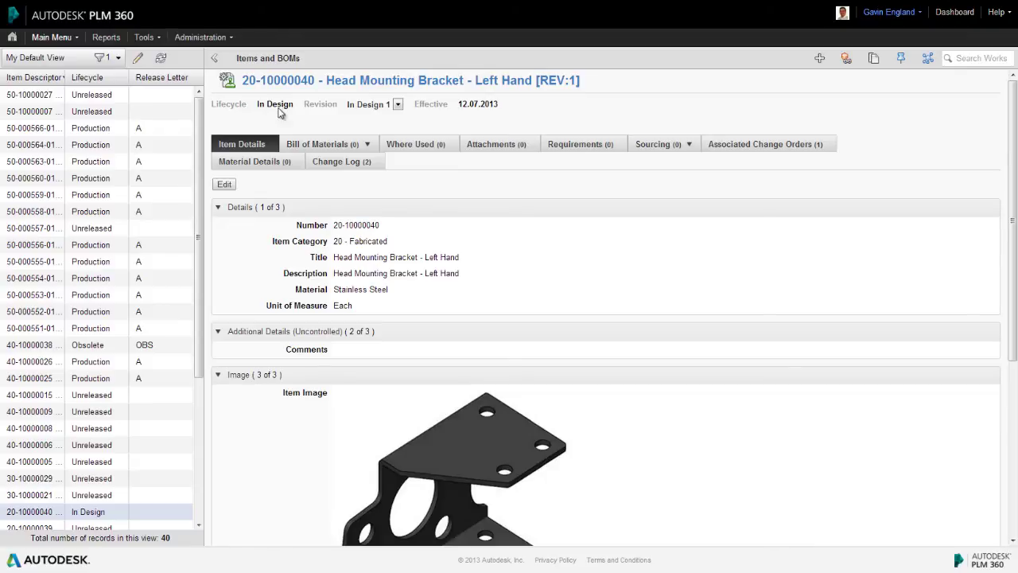
{"action": "left_click", "coordinate": [398, 104]}
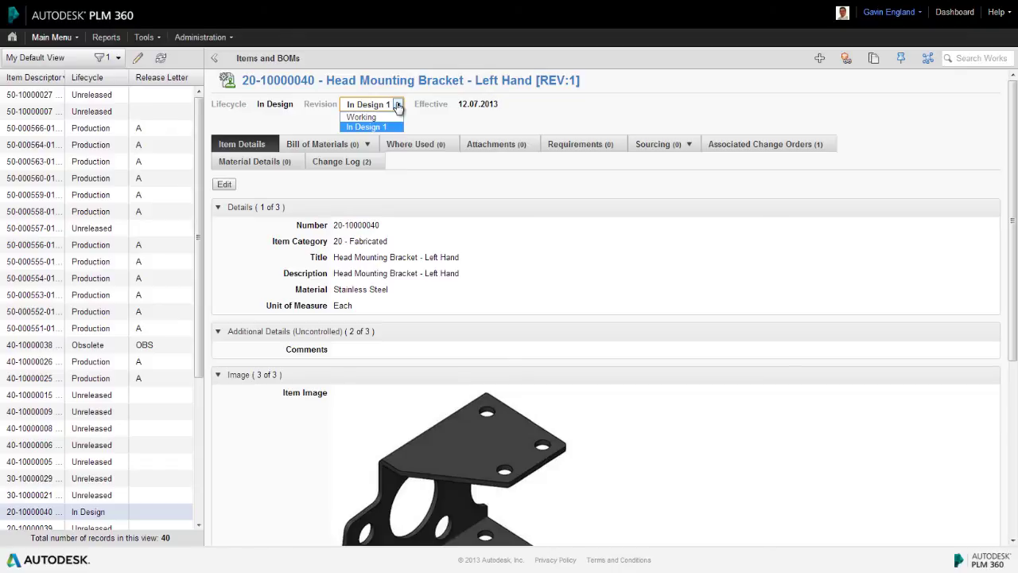
{"action": "left_click", "coordinate": [370, 117]}
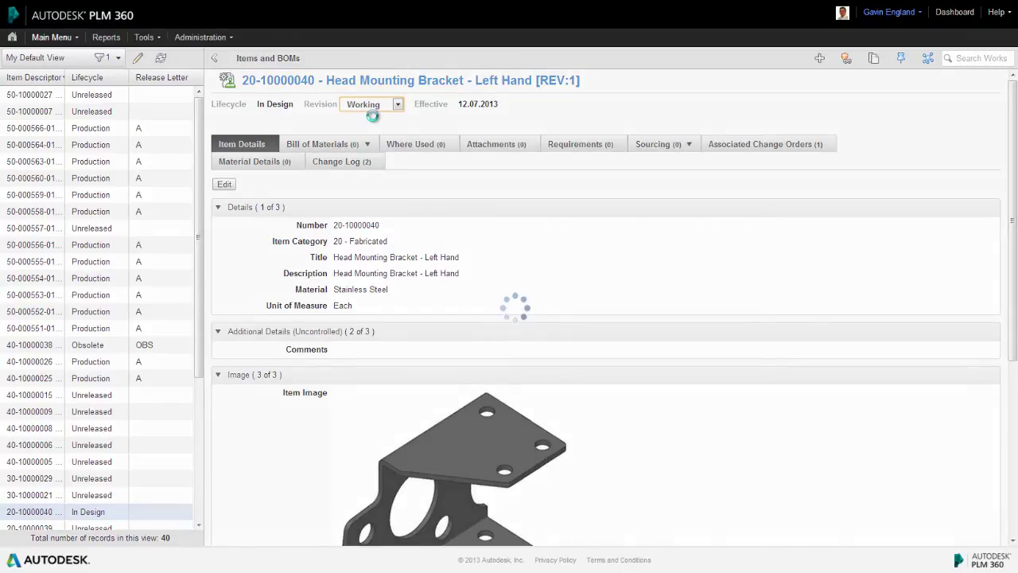